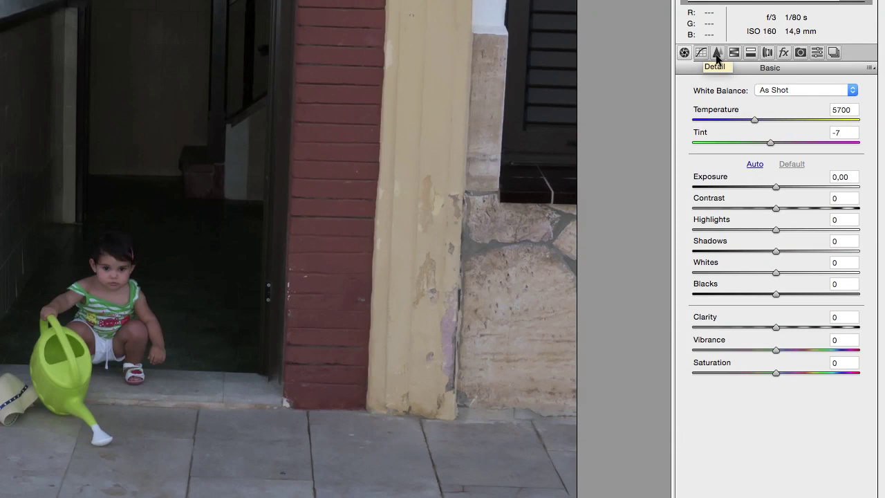
Step: Show the Detail settings: Sharpening Amount 46 and Luminance noise reduction 38
left_click(717, 52)
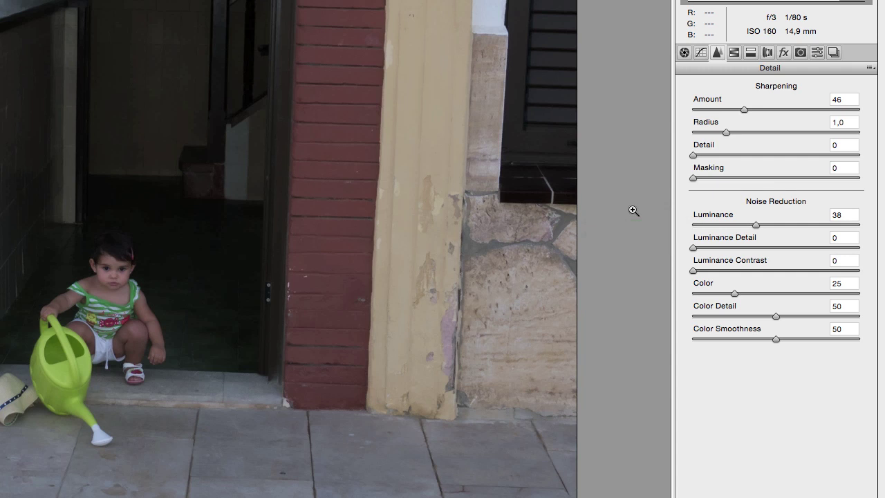
Step: On the Basic tab, set Exposure -0.35, Contrast +16 and Highlights +23
left_click(681, 56)
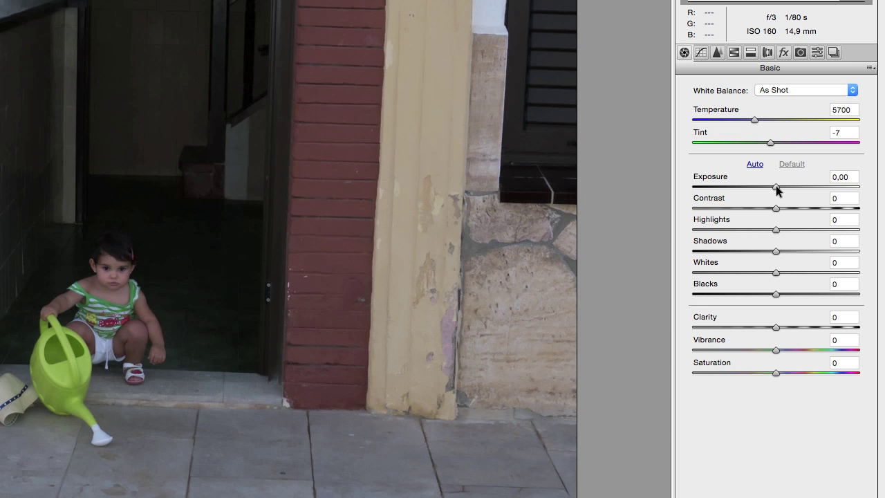
left_click_drag(777, 191, 770, 191)
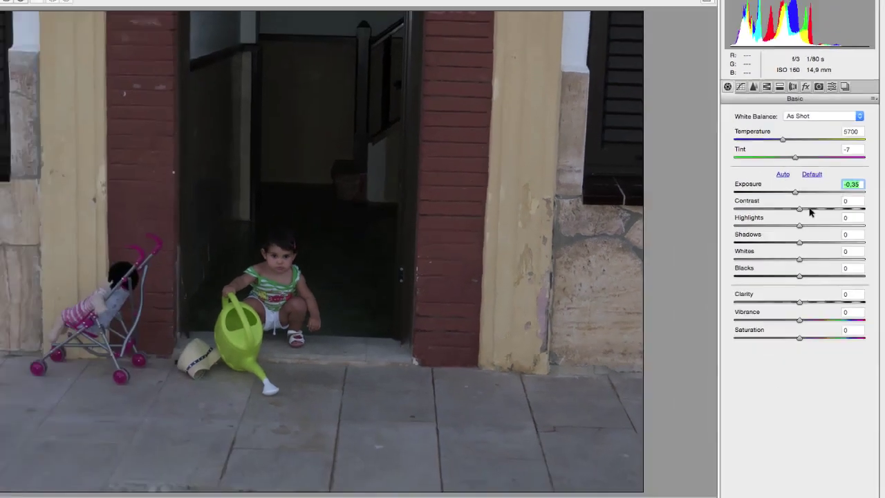
key("Tab")
type("16")
key("Tab")
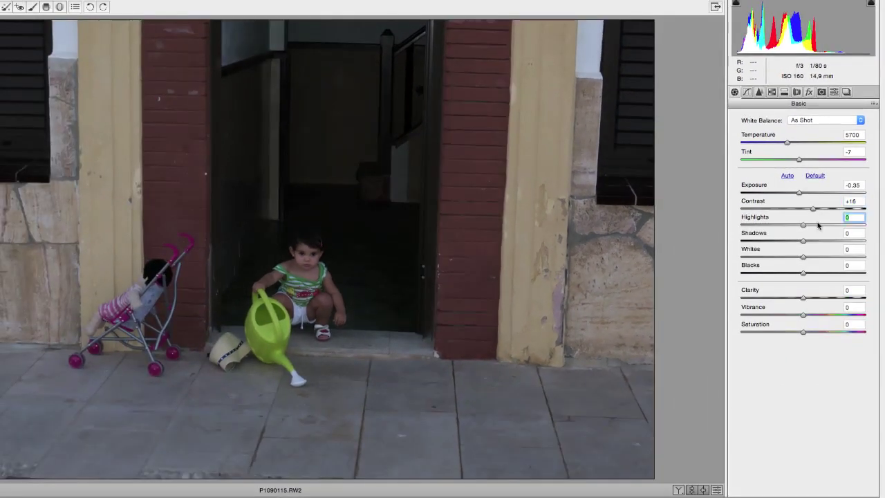
type("23")
key("Return")
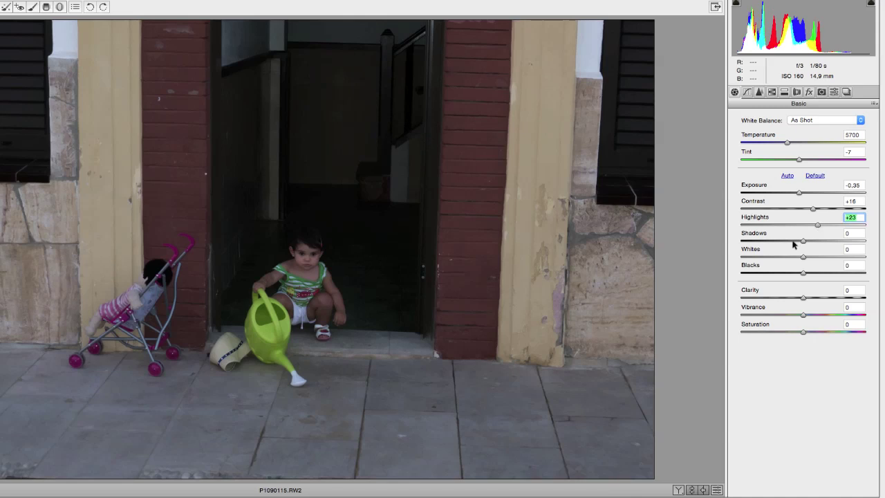
Step: Set Shadows -17, Whites +14, Vibrance +22 and Saturation +20
left_click(793, 241)
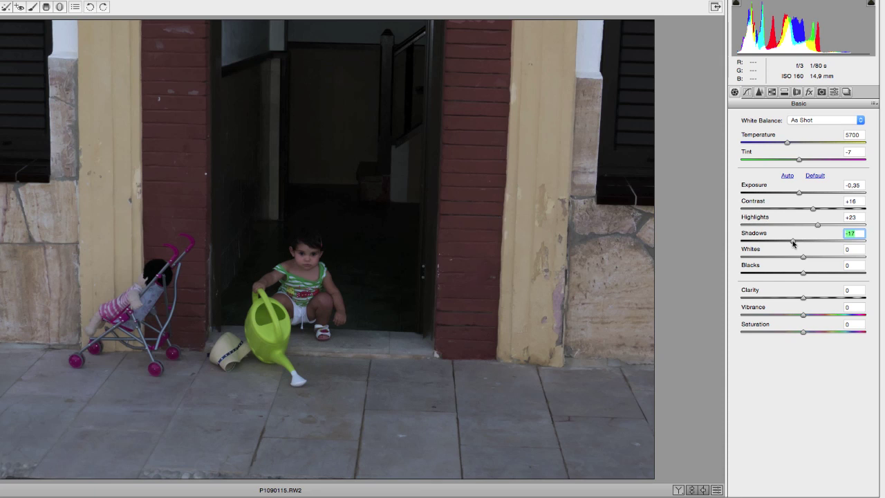
left_click(812, 257)
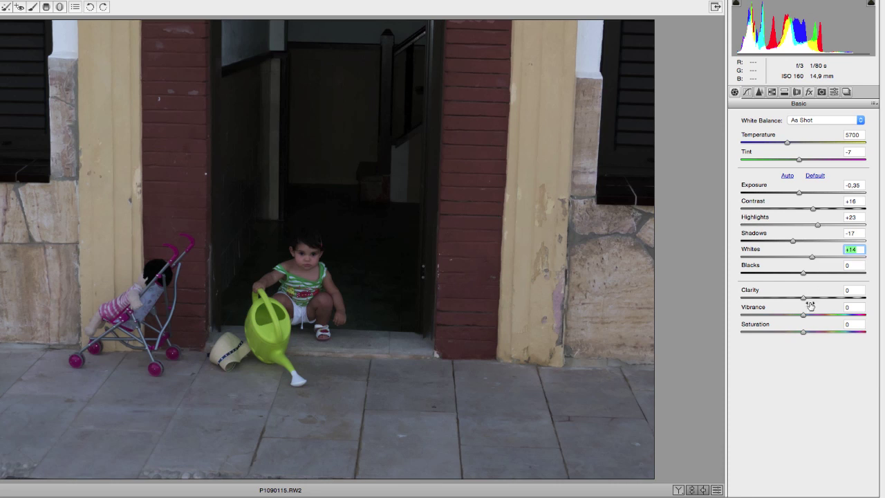
left_click(816, 315)
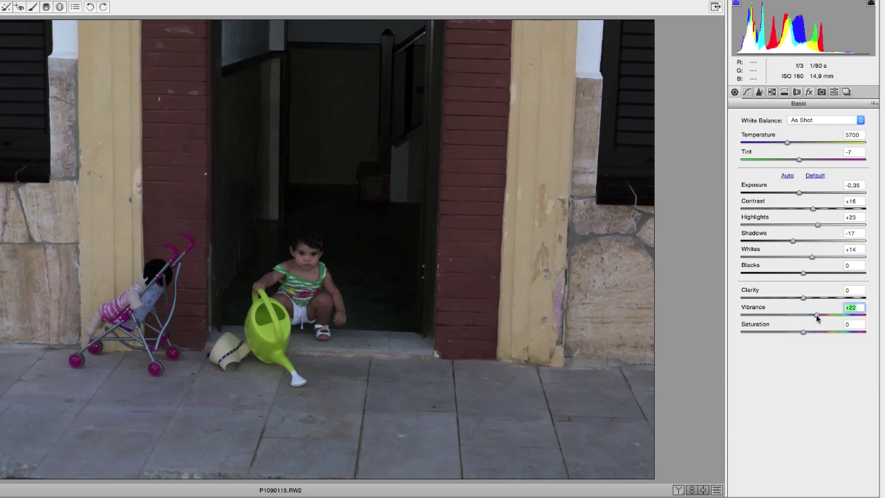
left_click(816, 332)
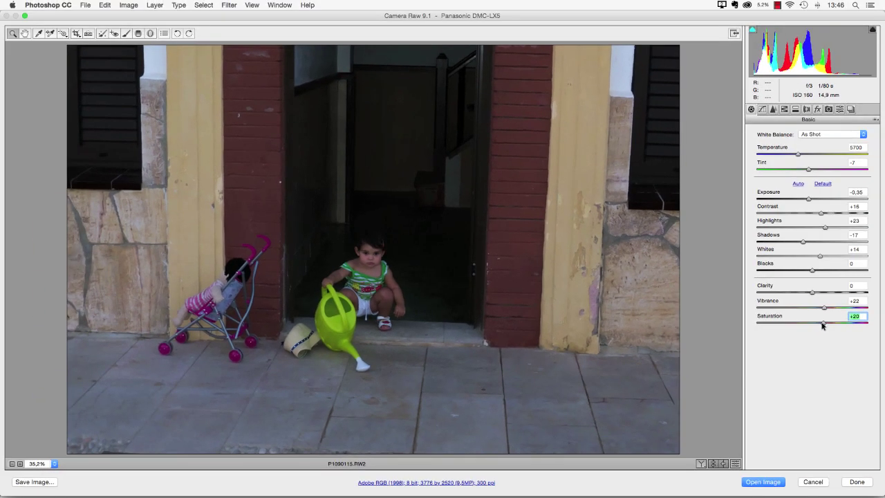
Step: Open the photo in Photoshop and straighten it along the top of the doorway with the Crop tool
left_click(769, 481)
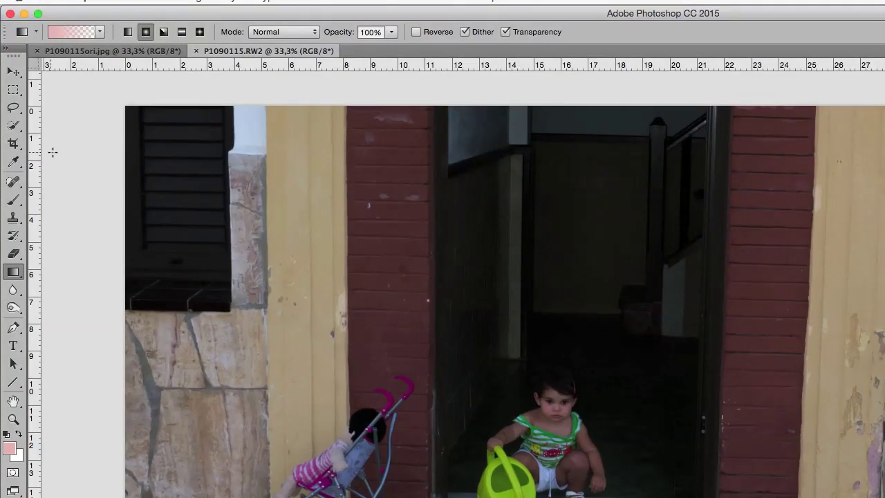
left_click(14, 143)
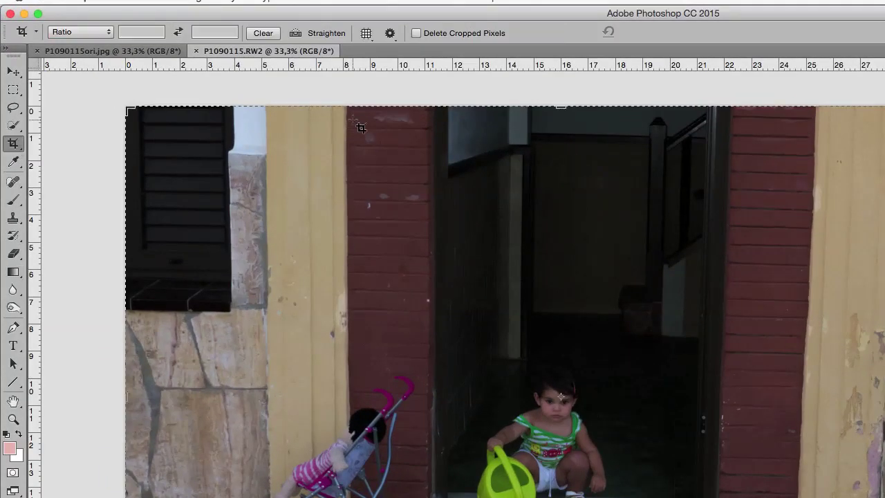
left_click(295, 33)
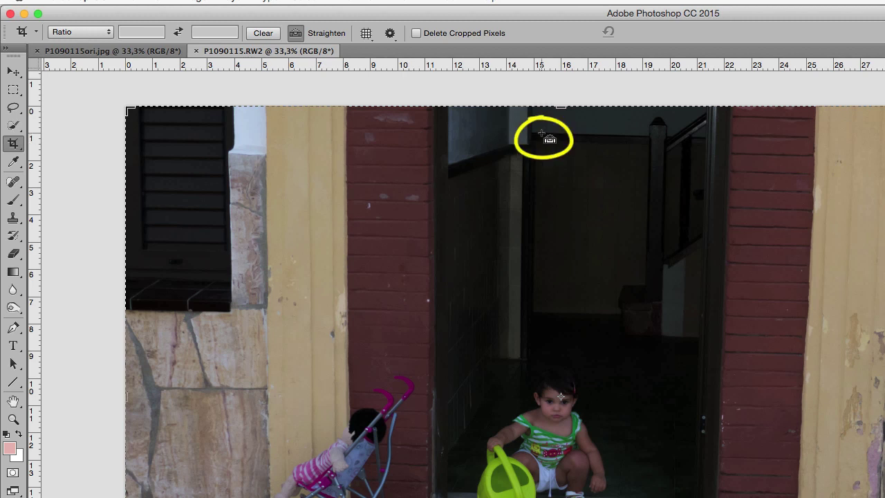
left_click_drag(541, 133, 631, 118)
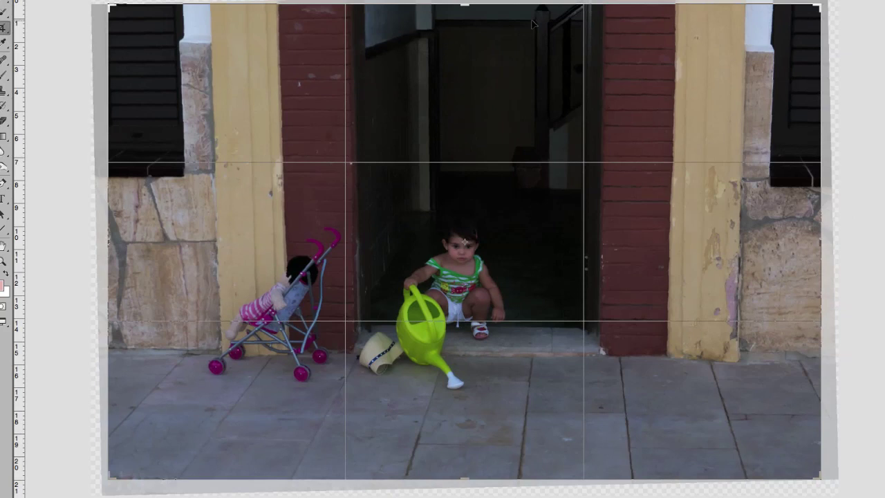
Step: Commit the straightened crop, place a vertical guide on the left yellow pillar, and select all
key("Return")
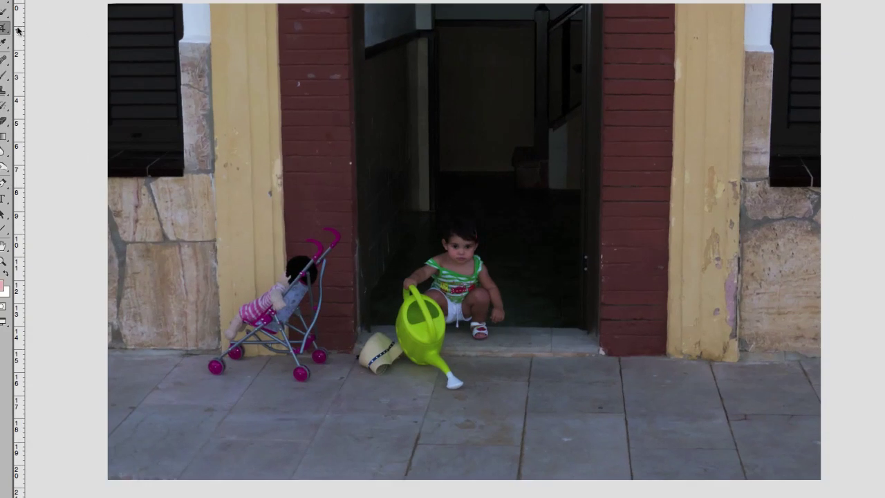
left_click_drag(18, 30, 209, 51)
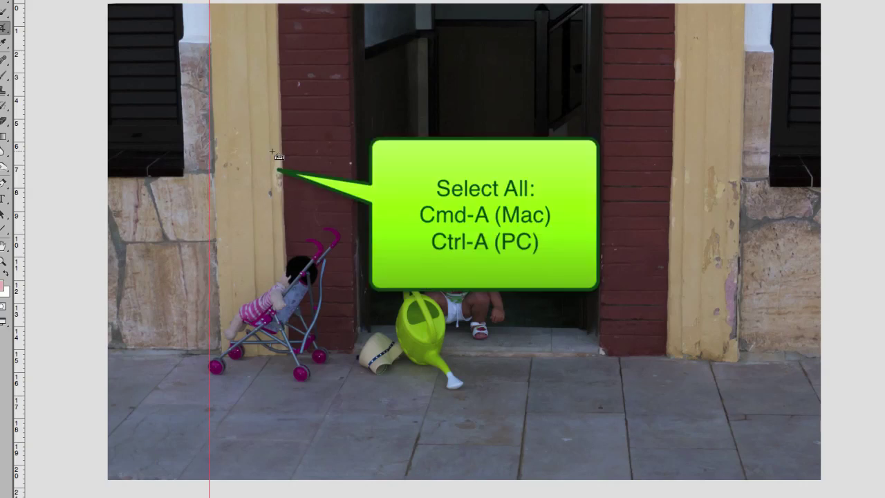
key("super+a")
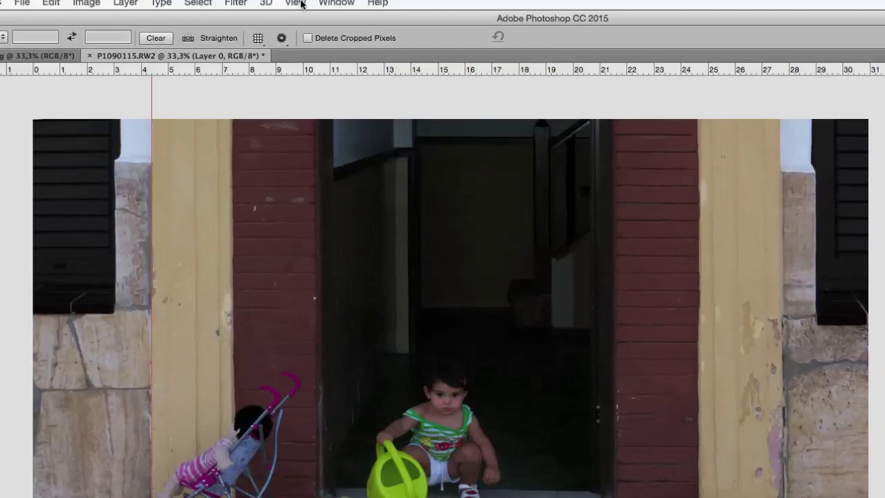
left_click(301, 4)
mouse_move(345, 238)
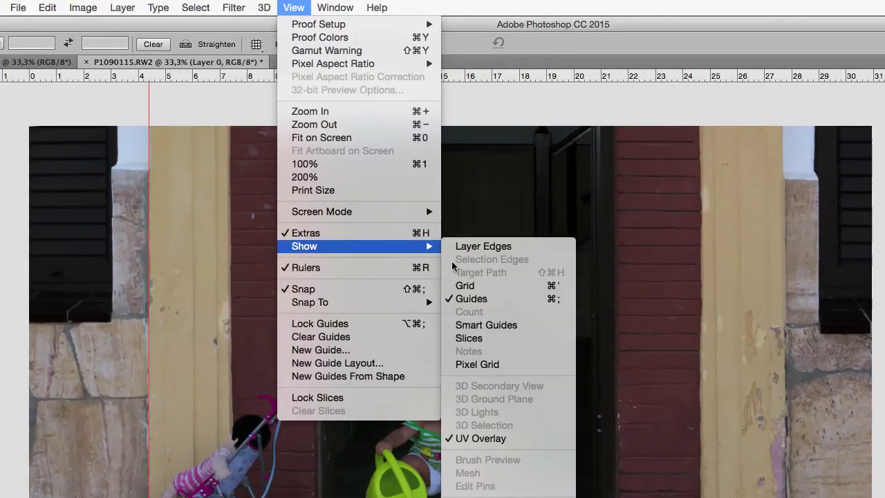
Step: Hide the guides and add a Hue/Saturation adjustment layer with Saturation +7
left_click(467, 299)
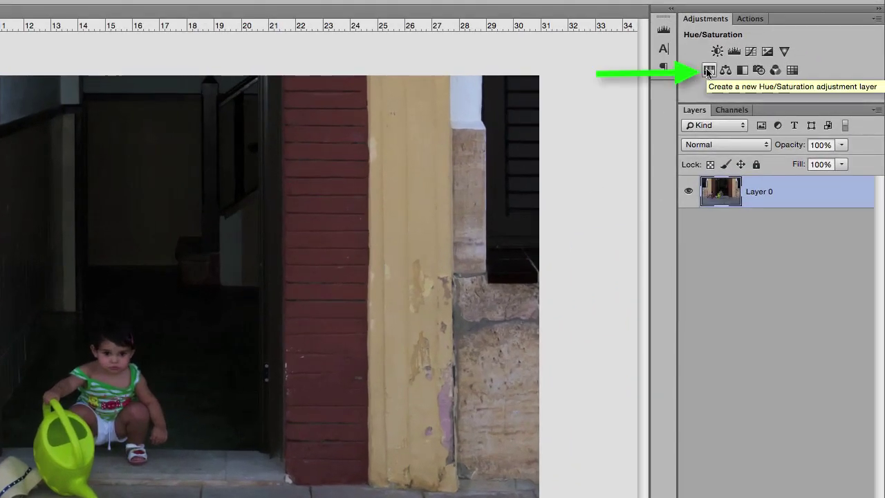
left_click(708, 72)
left_click_drag(603, 232, 432, 185)
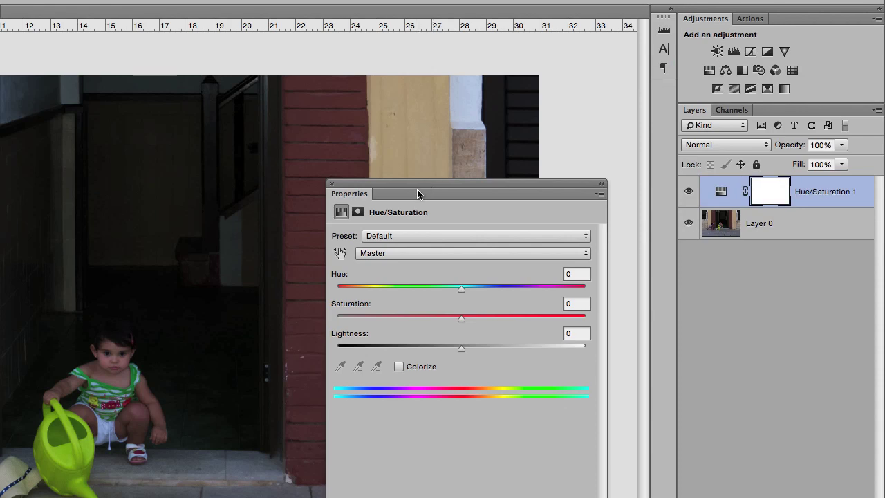
left_click_drag(461, 318, 470, 320)
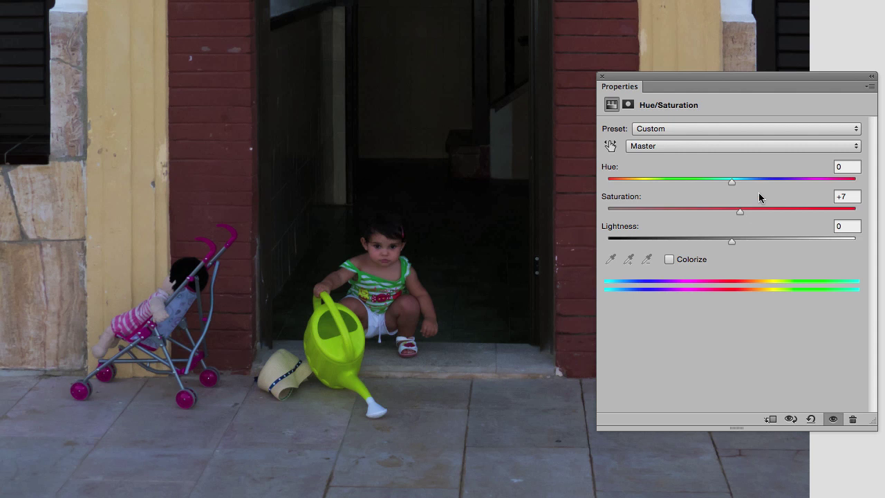
Step: Set the Magentas range to Saturation +20 and raise its Lightness to +31
left_click(676, 146)
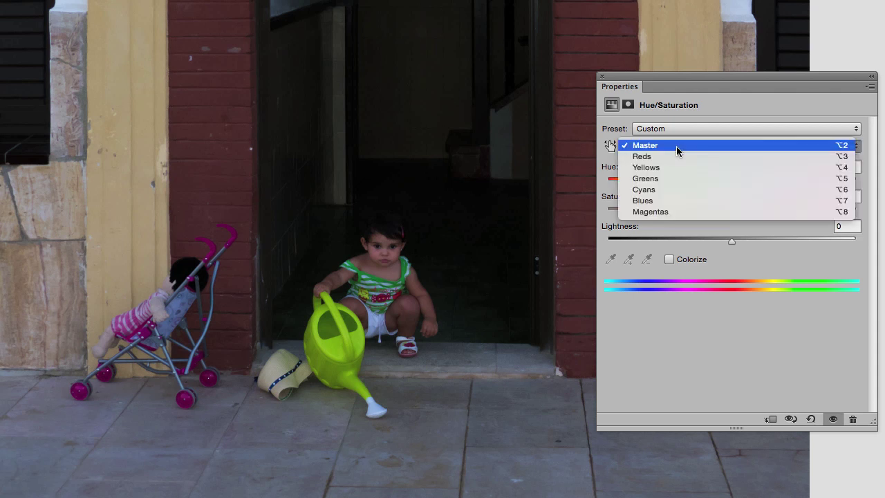
left_click(669, 210)
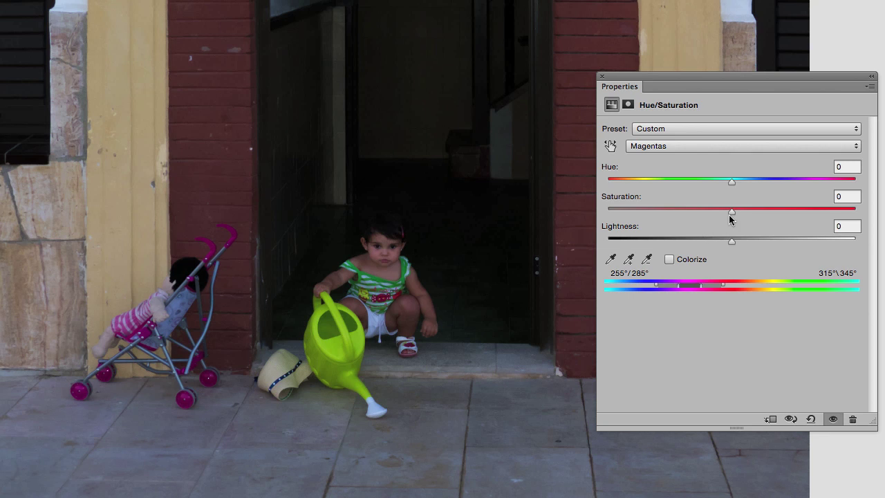
left_click_drag(732, 216, 756, 217)
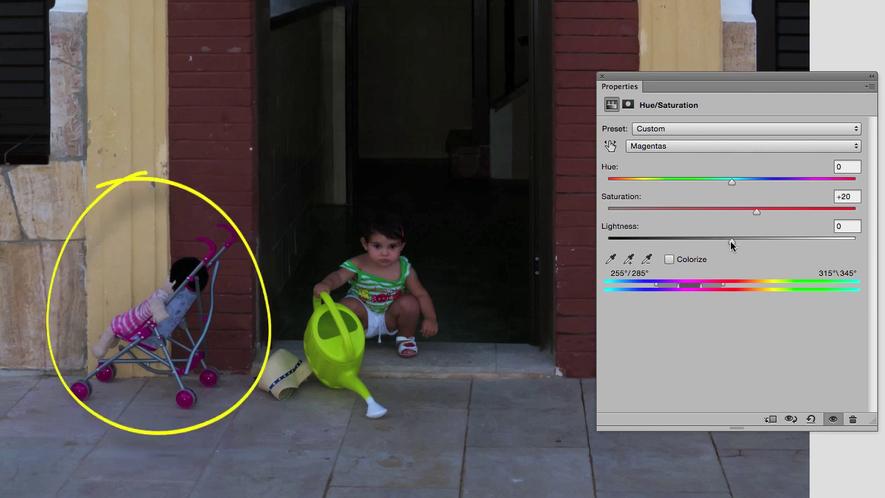
left_click_drag(730, 241, 770, 241)
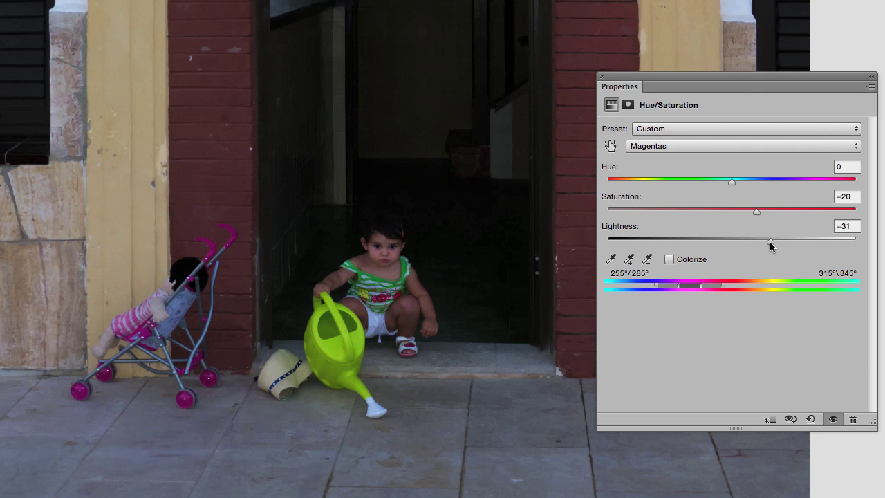
Step: Lighten the Yellows range to Lightness +23
left_click(727, 145)
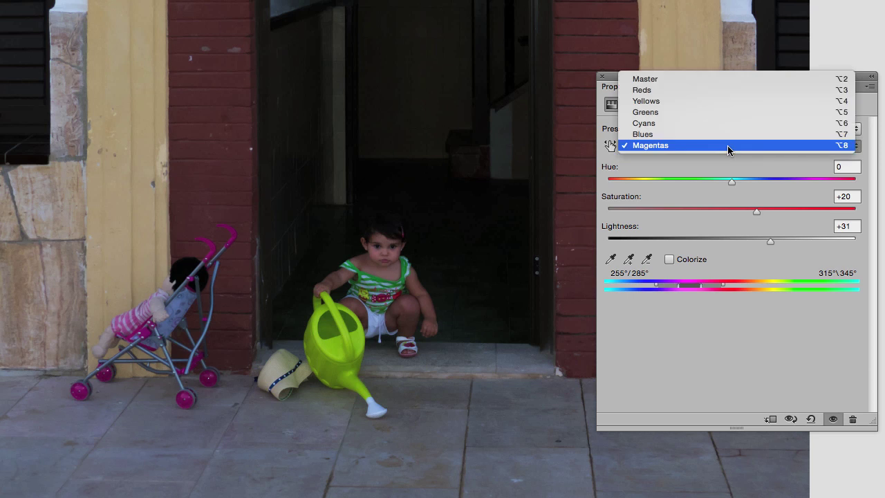
left_click(714, 100)
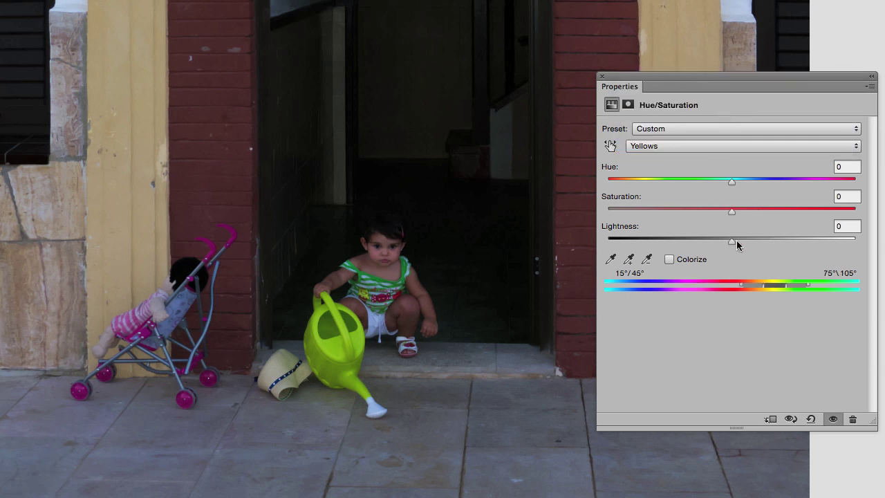
left_click_drag(729, 242, 759, 244)
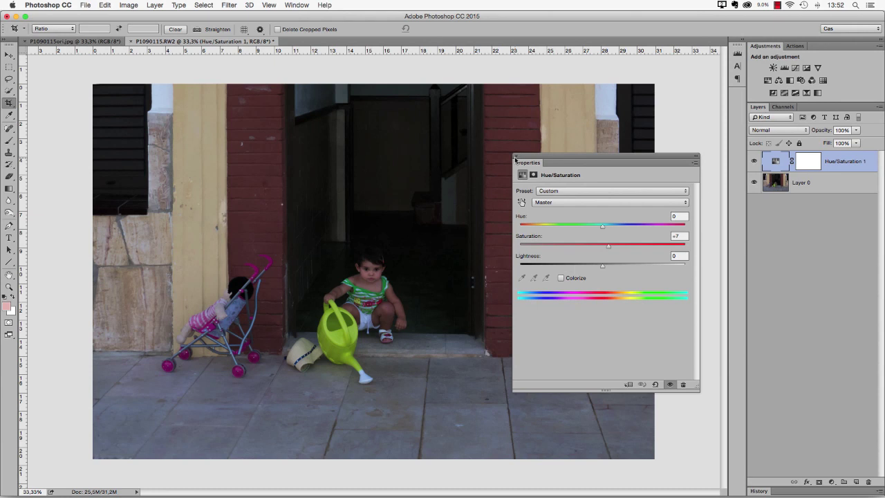
Step: Close the Hue/Saturation properties and flatten the image
left_click(515, 158)
key("super")
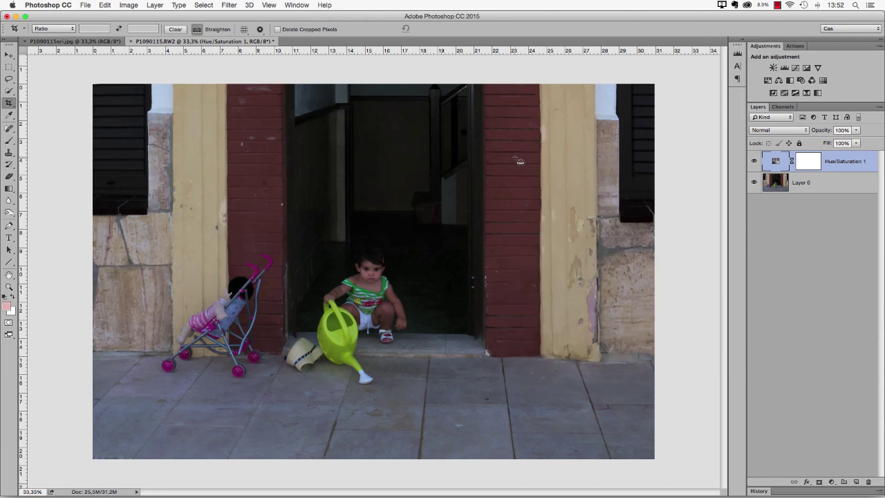
key("super+shift+e")
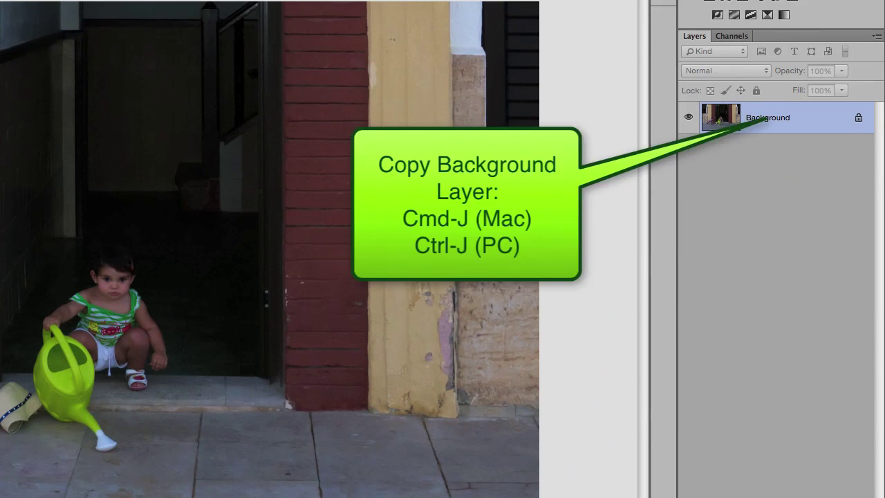
Step: Duplicate the background as a Screen-mode Layer 1 hidden by a black layer mask
key("super+j")
left_click(723, 72)
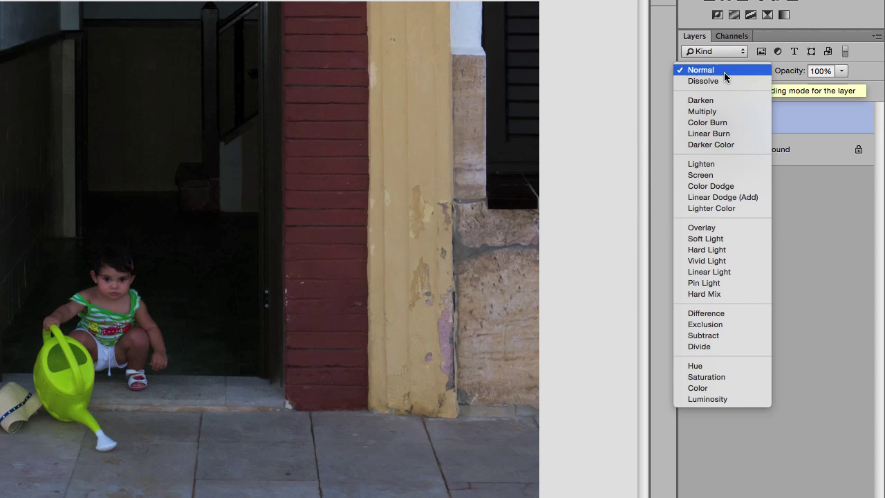
scroll(720, 178, "down", 1)
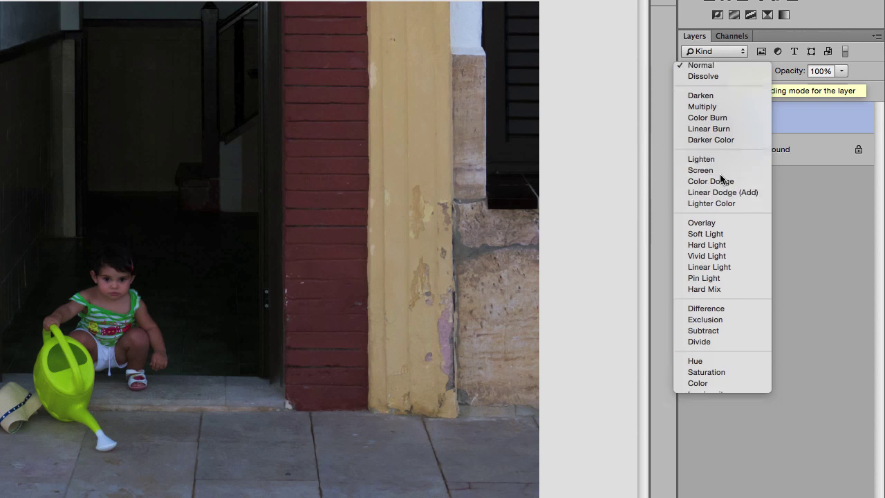
left_click(719, 173)
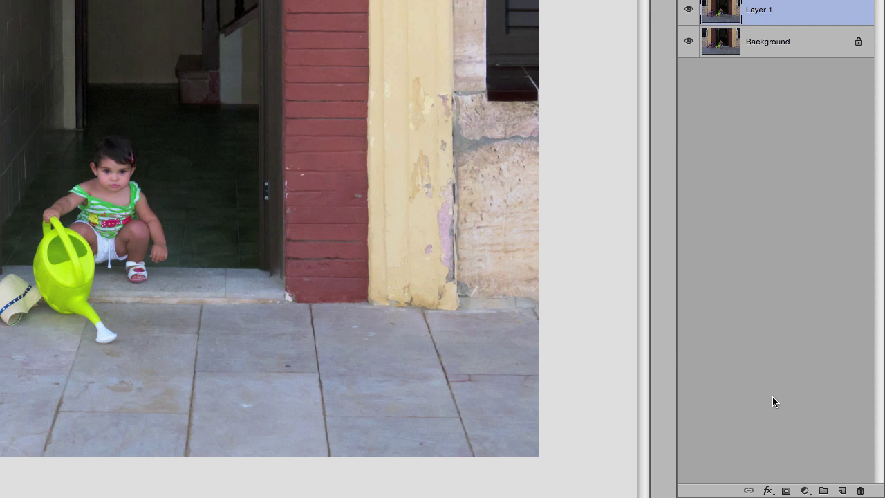
left_click(785, 490, "alt")
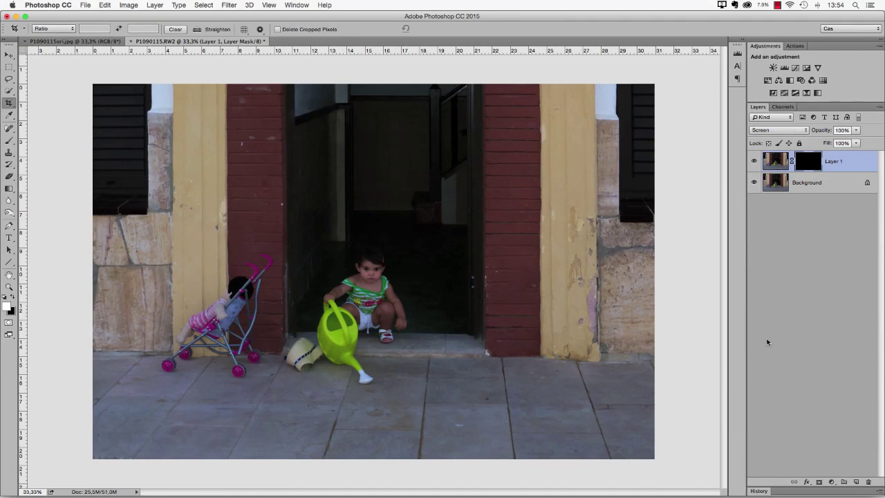
Step: Reveal the Screen layer around the girl with a white radial gradient on the mask, at 77% opacity
left_click(67, 282)
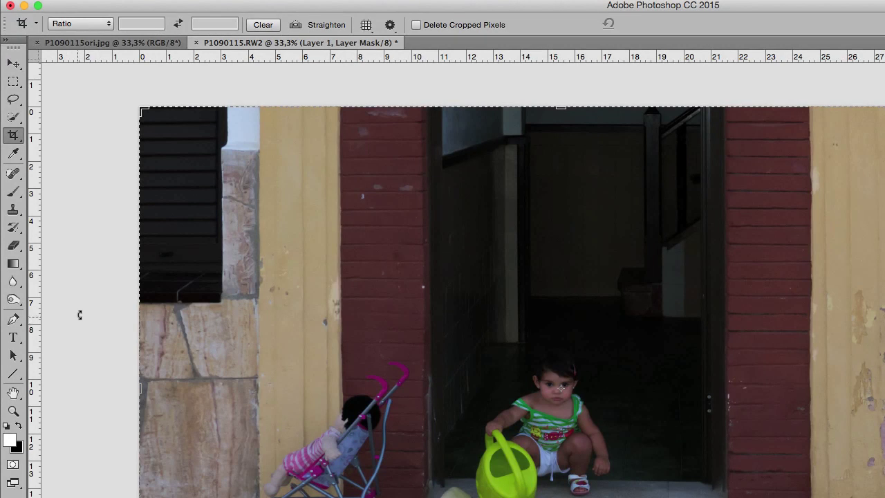
left_click(12, 265)
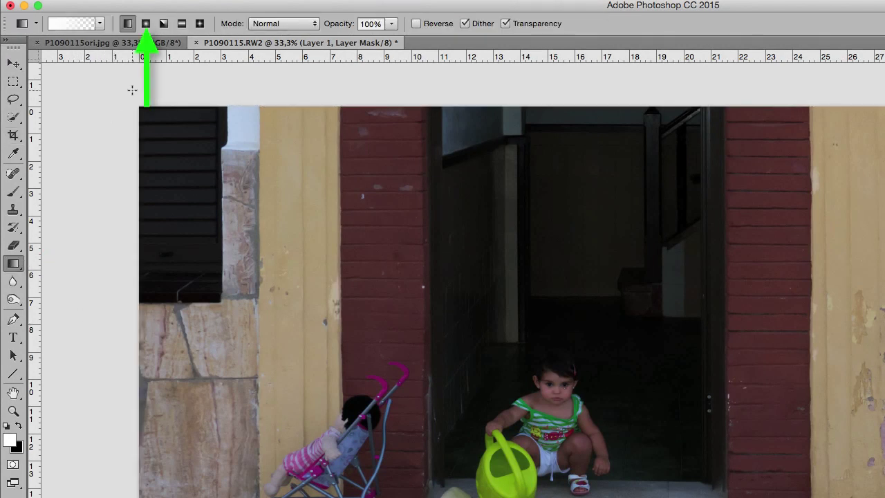
left_click(147, 25)
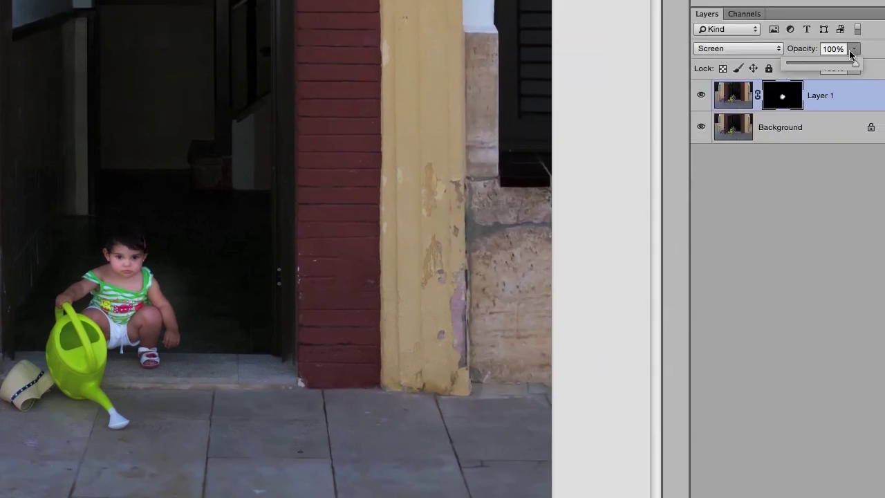
left_click(838, 62)
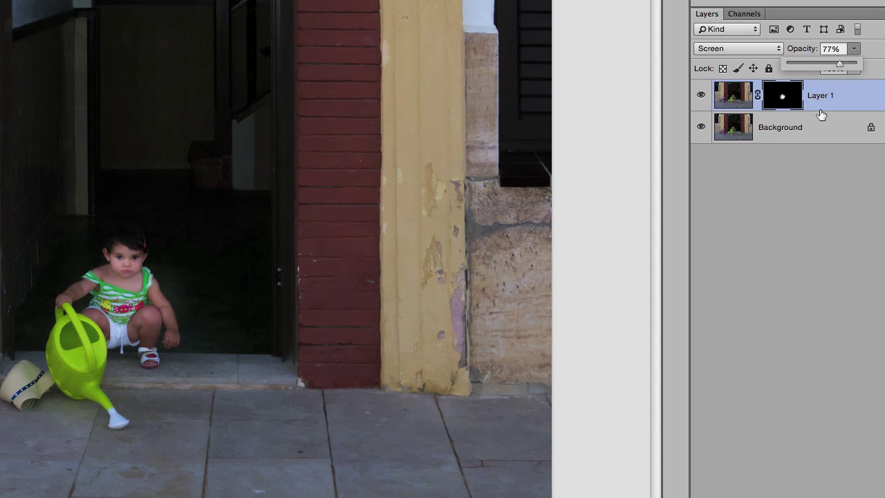
left_click(780, 239)
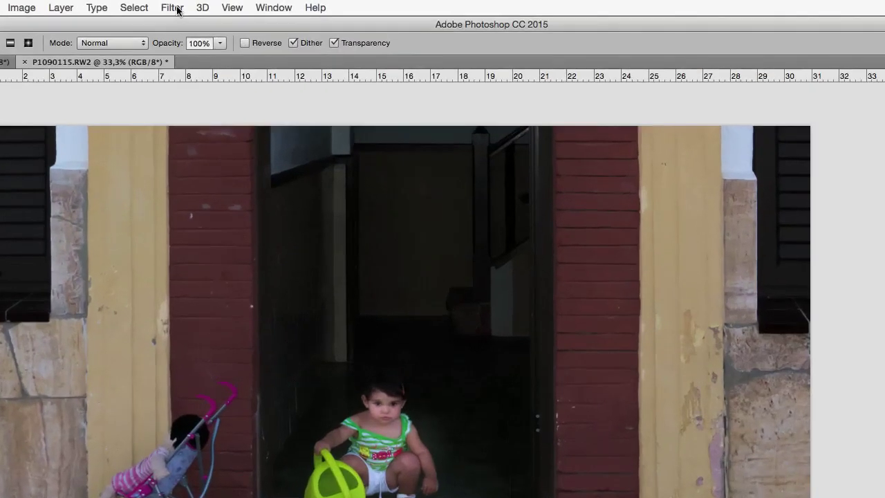
Step: Apply Unsharp Mask with Amount 90%, Radius 1.0 pixels and Threshold 0
left_click(173, 8)
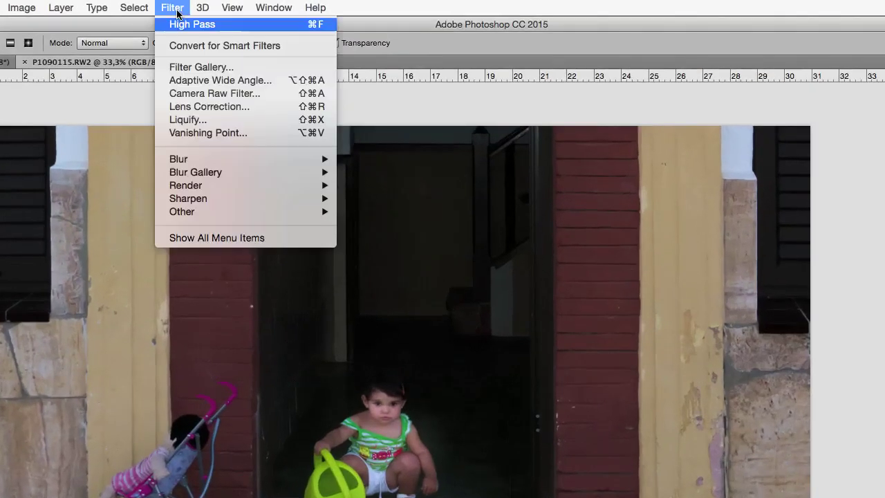
mouse_move(213, 199)
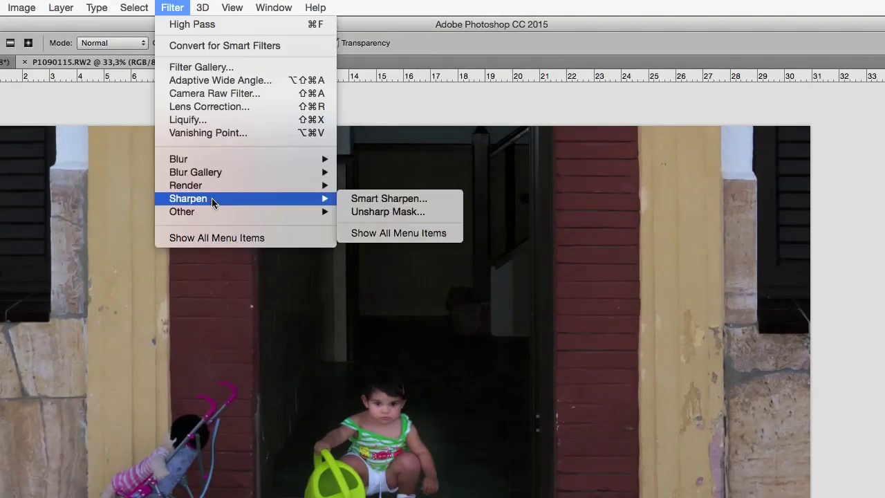
left_click(366, 211)
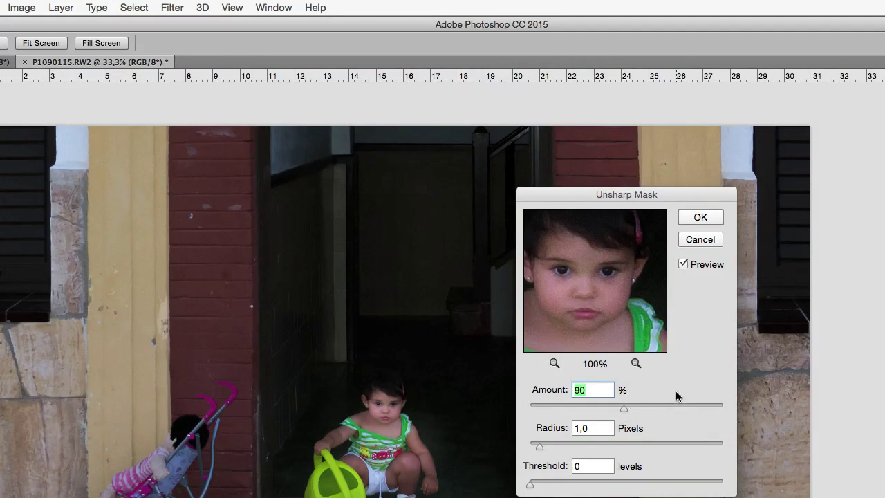
left_click(696, 218)
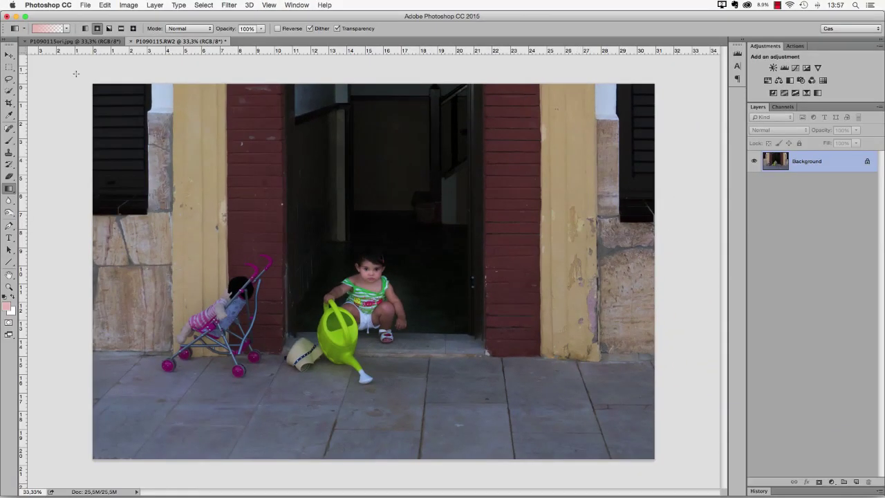
left_click(57, 42)
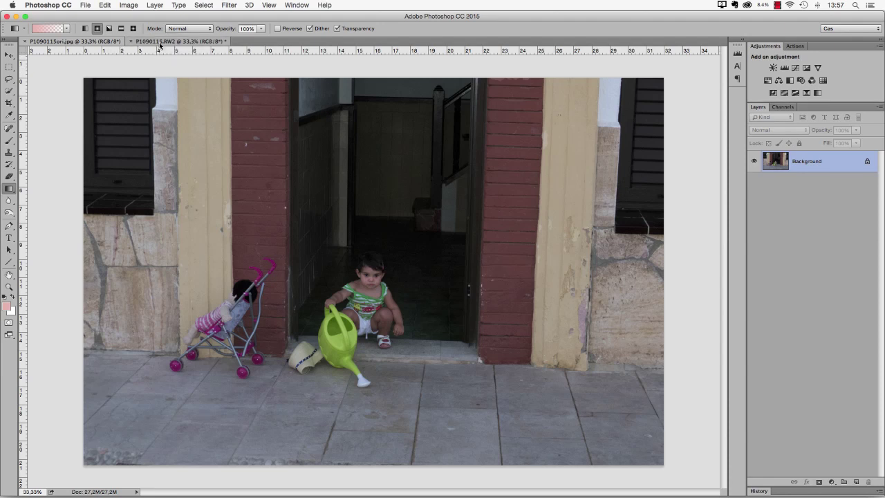
left_click(160, 43)
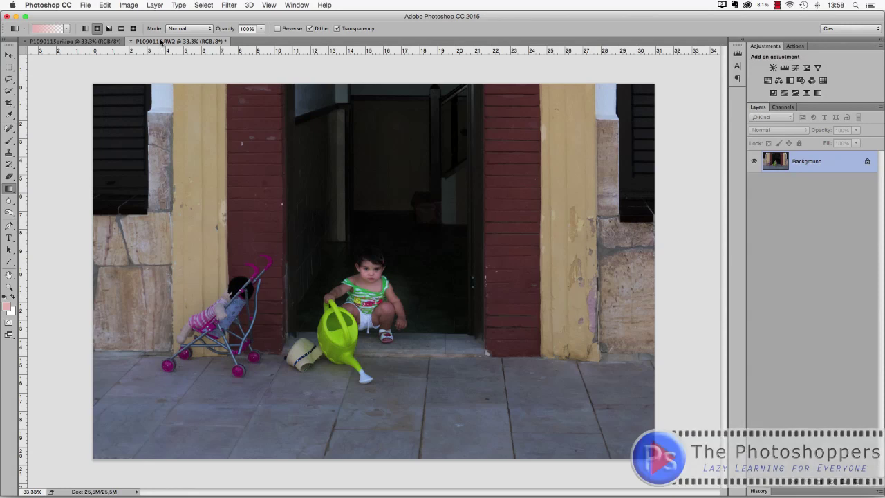